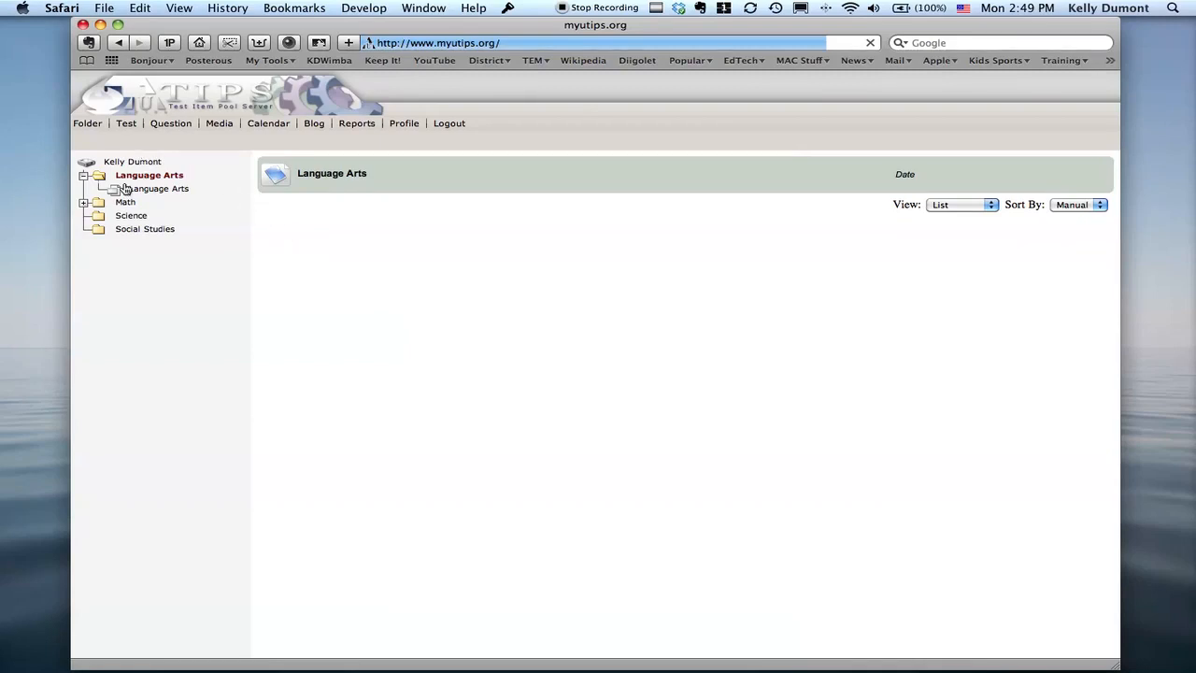
Start a new test in the Language Arts folder and name it "Nouns and Pronouns".
mouse_move(127, 128)
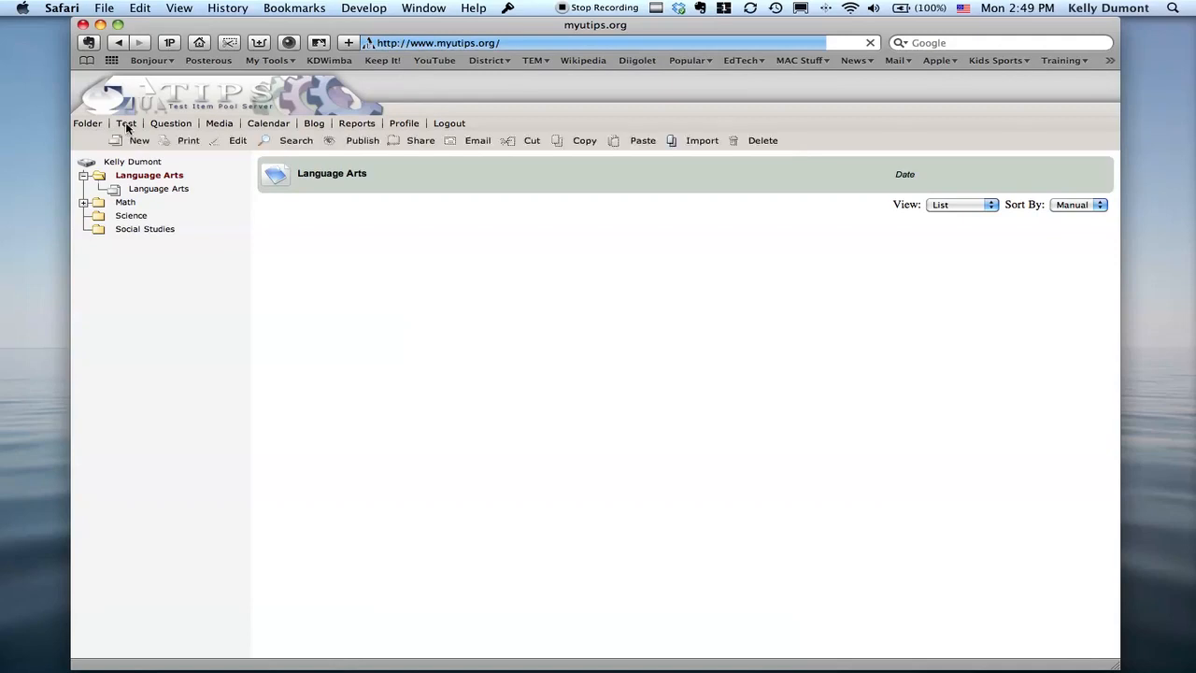
left_click(134, 141)
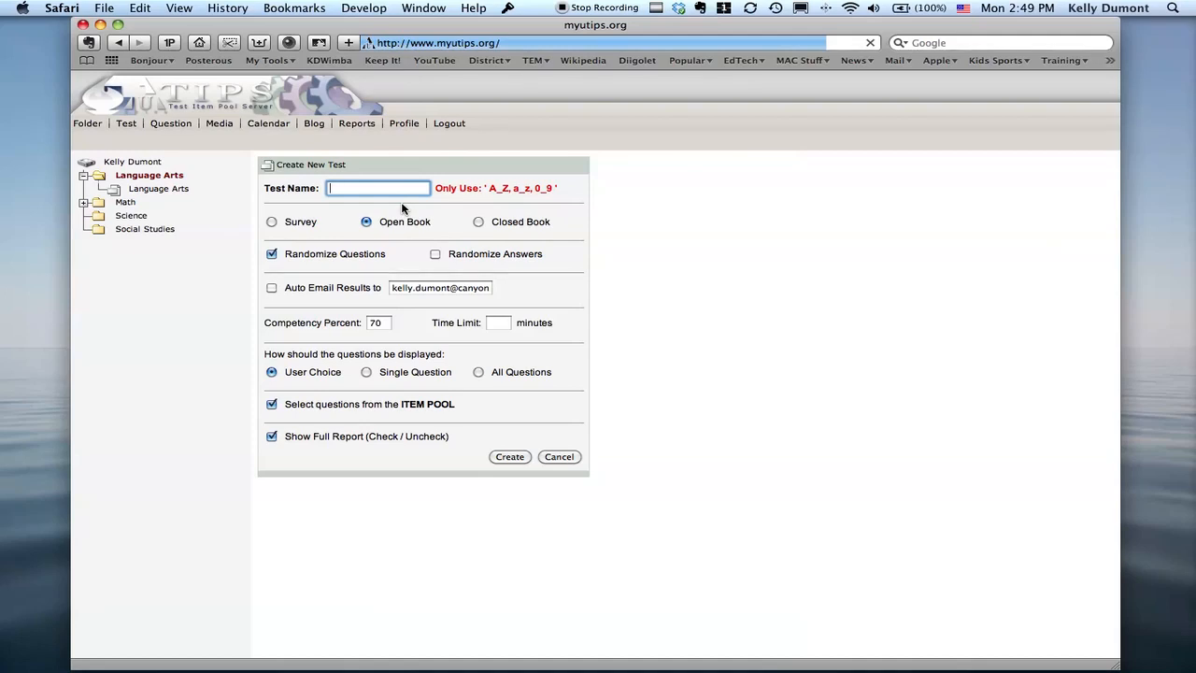
type("Nous")
type("s an")
type("d Pronou")
type("ns")
Enable randomizing of both the questions and the answers for the new test.
left_click(436, 255)
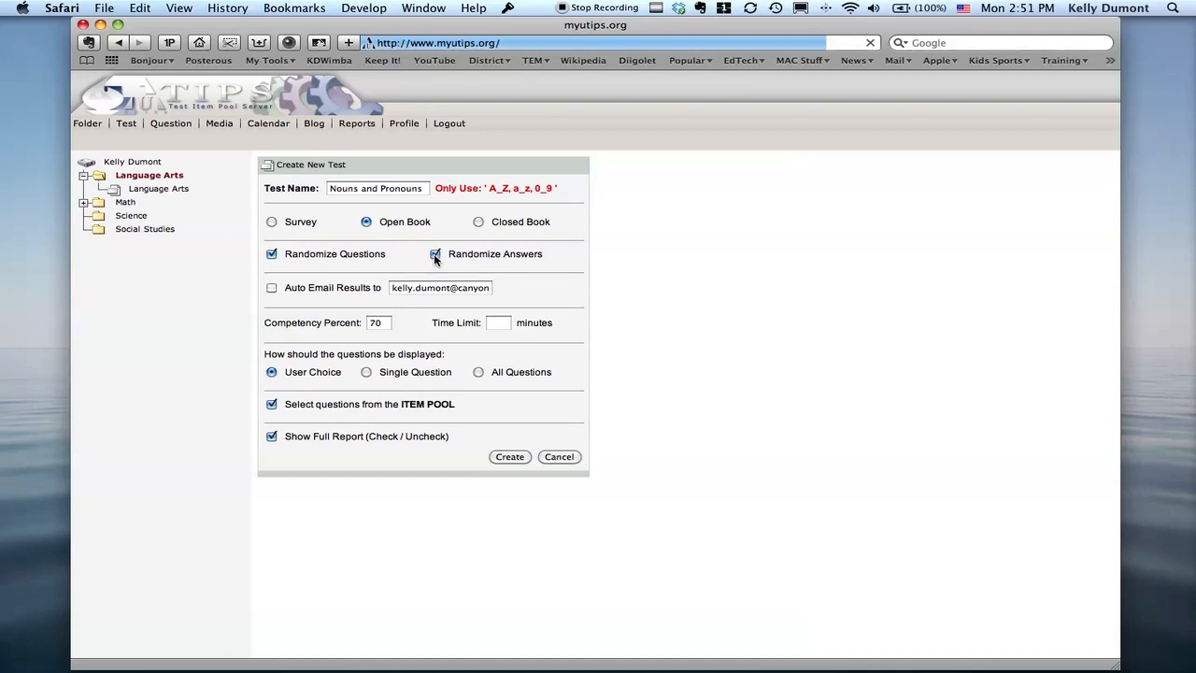
left_click(434, 255)
left_click(270, 256)
left_click(271, 256)
left_click(436, 256)
Set the test's competency percent to 80 and create the test.
left_click(378, 326)
key("BackSpace")
key("BackSpace")
type("80")
left_click(575, 343)
left_click(500, 323)
left_click(694, 409)
left_click(510, 457)
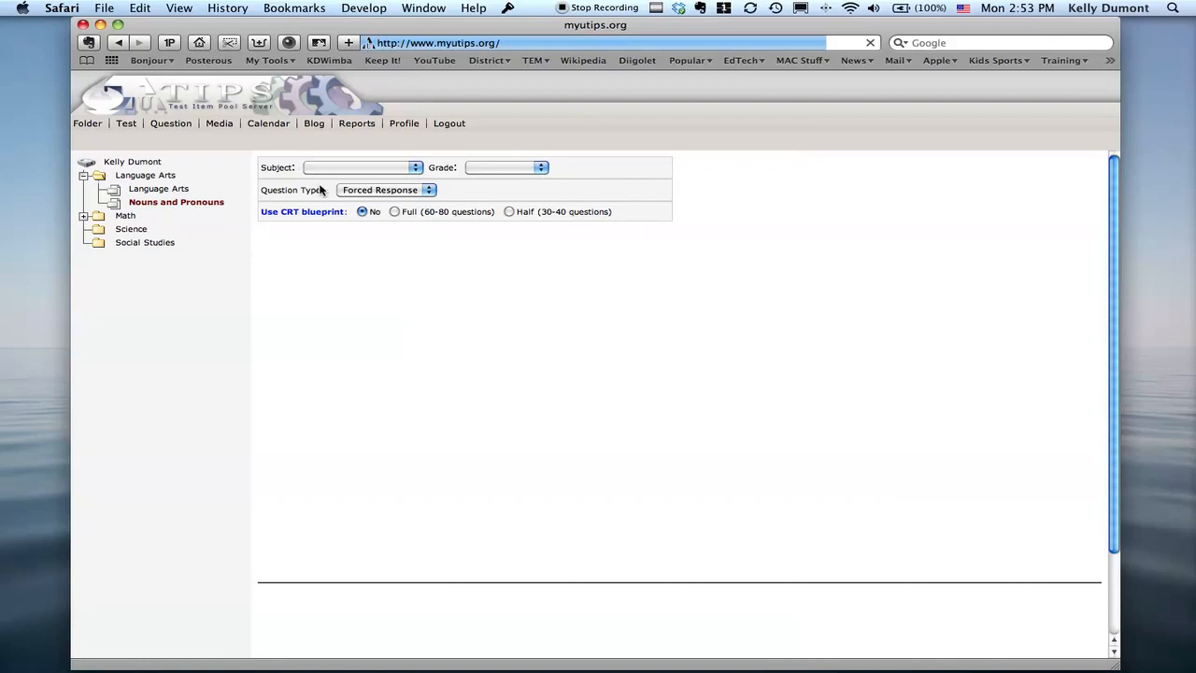
Choose Fifth grade, the Language Arts subject and the Forced Response question type for the item pool selection.
left_click(505, 173)
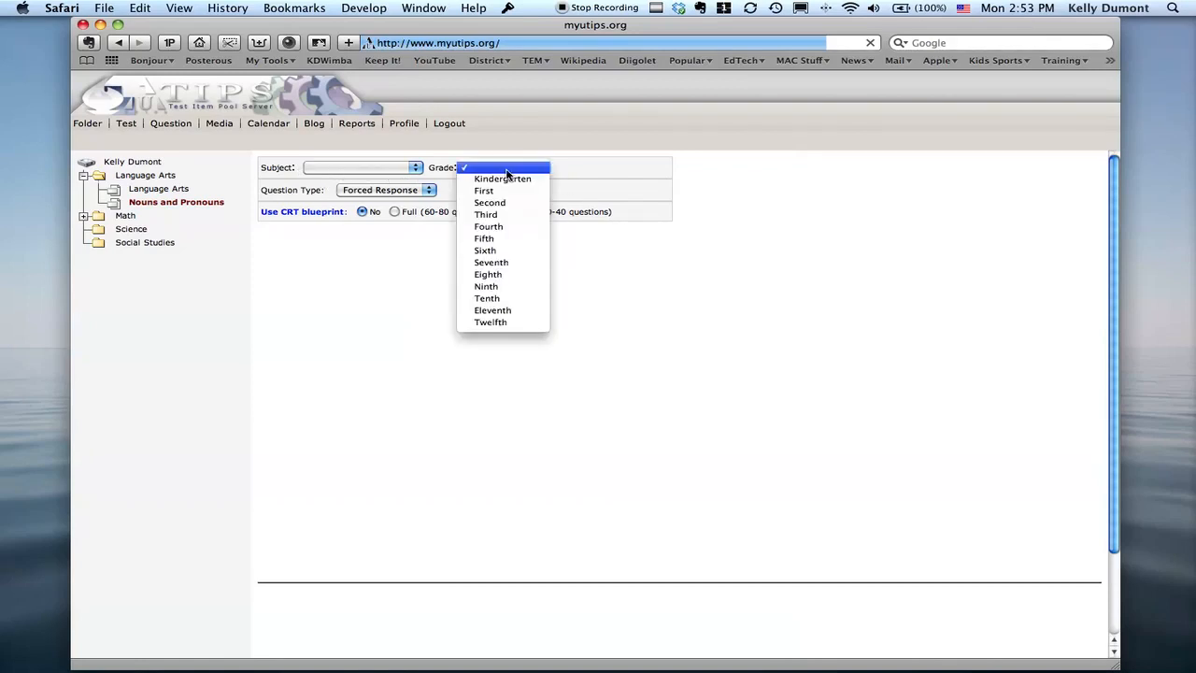
left_click(505, 241)
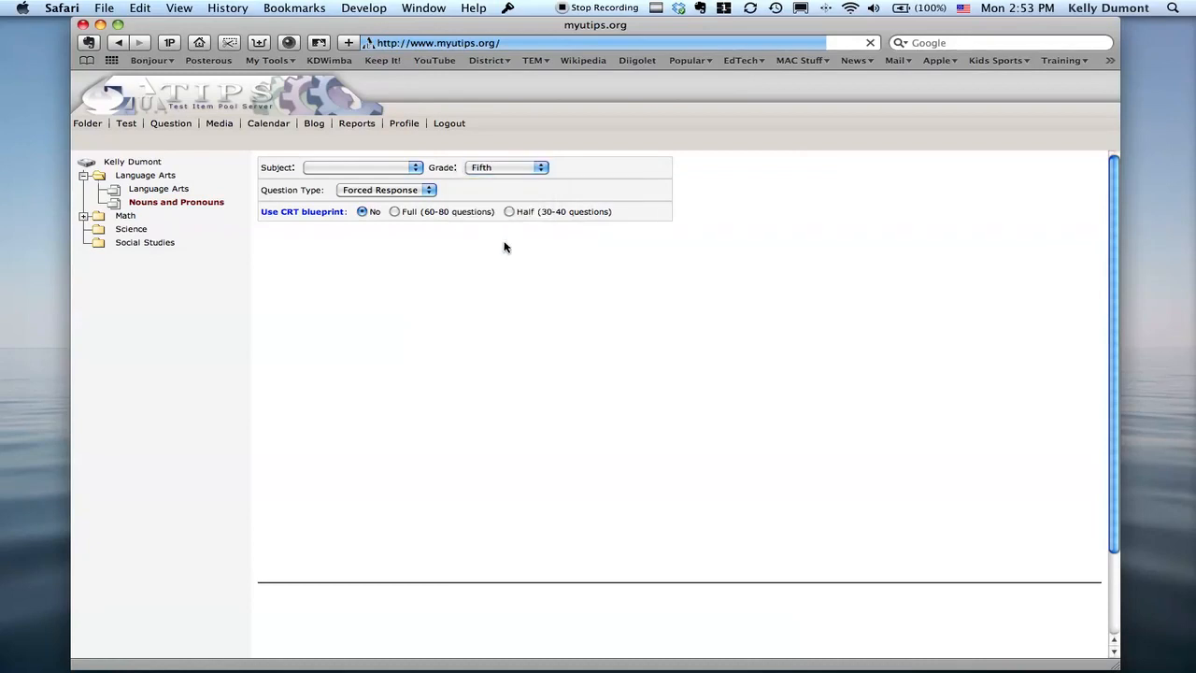
left_click(364, 171)
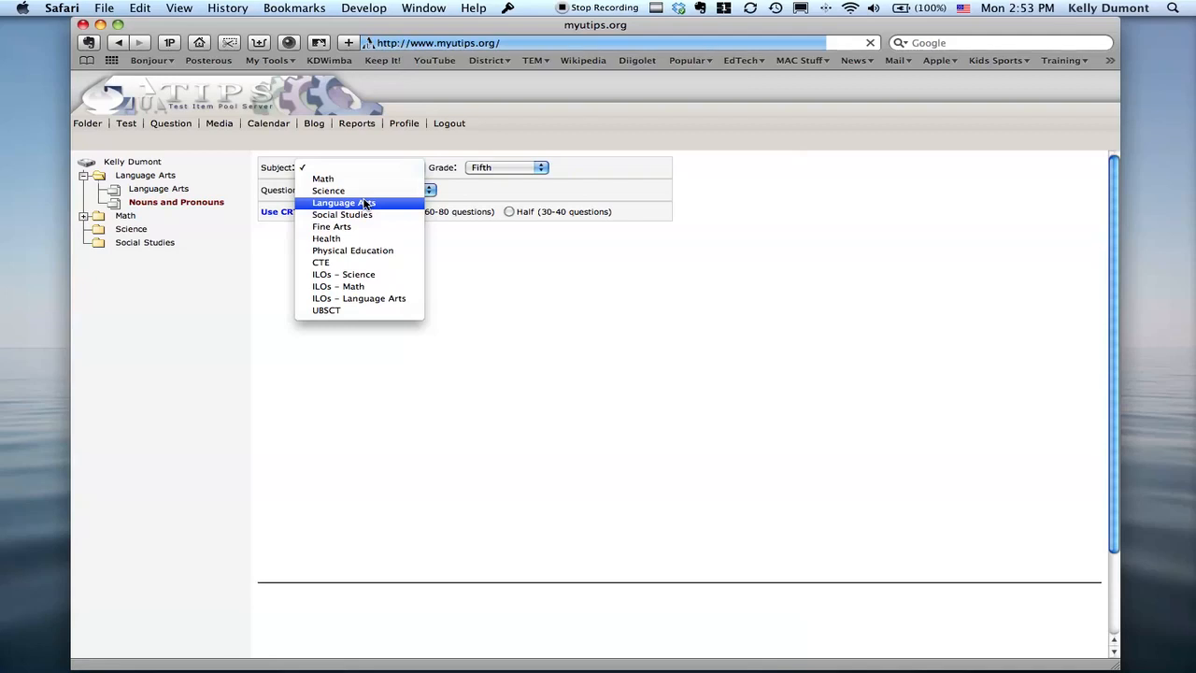
left_click(365, 203)
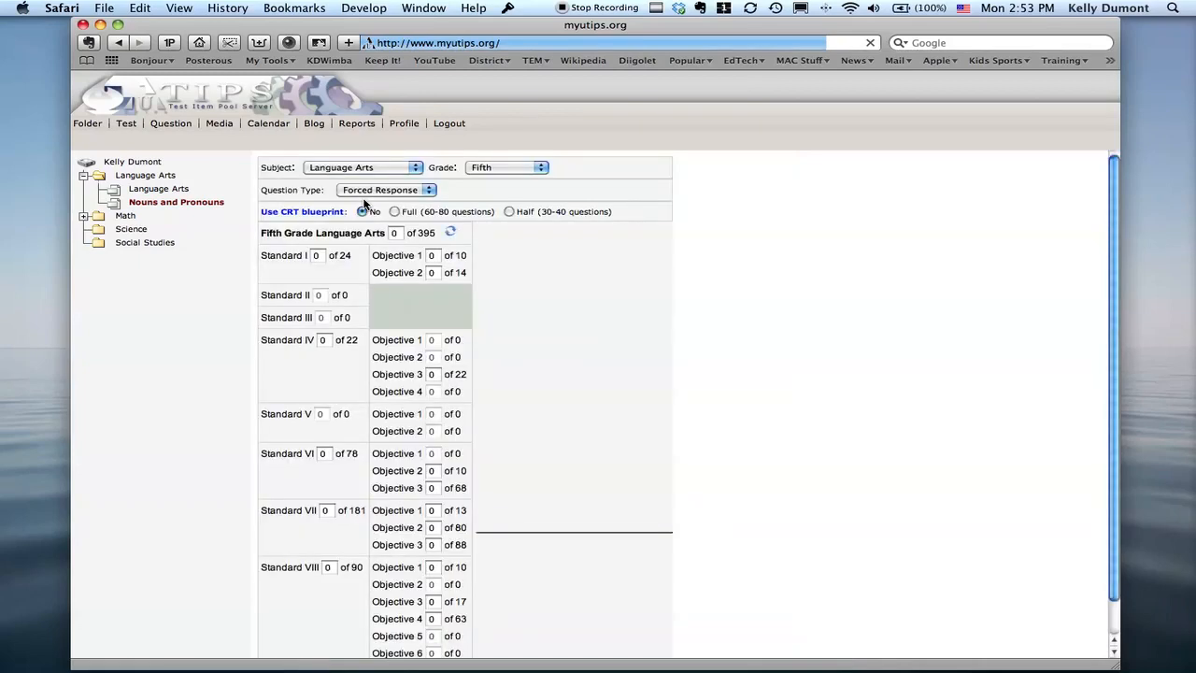
scroll(421, 204, "down", 1)
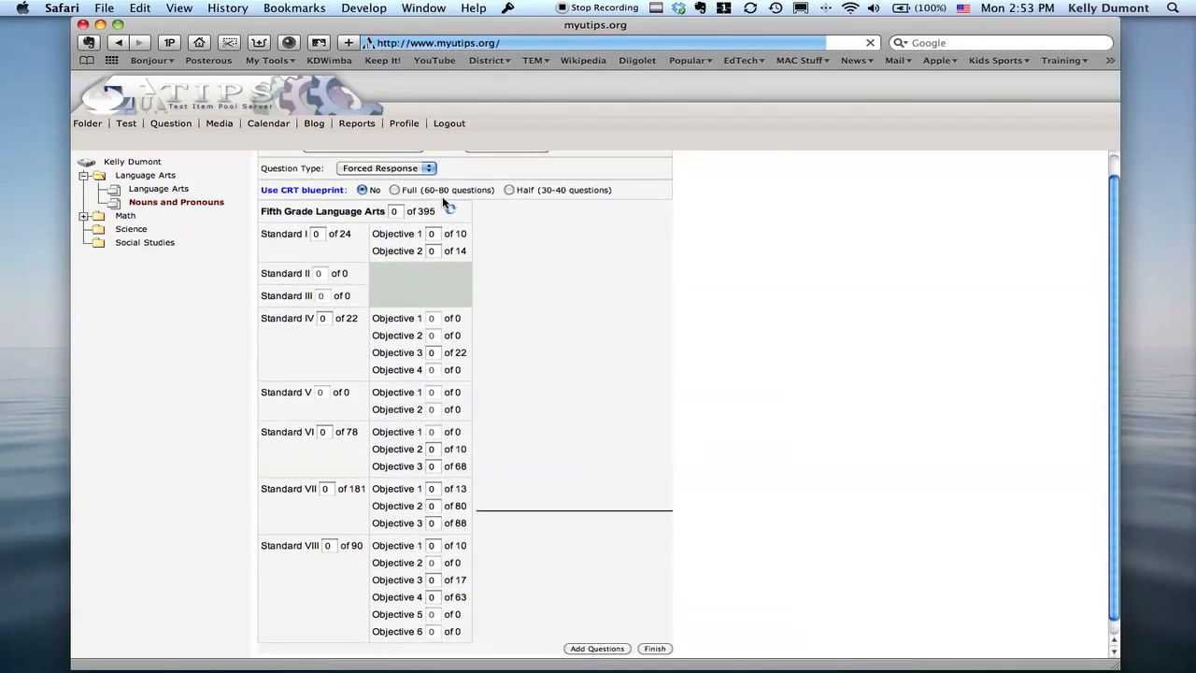
scroll(447, 203, "up", 1)
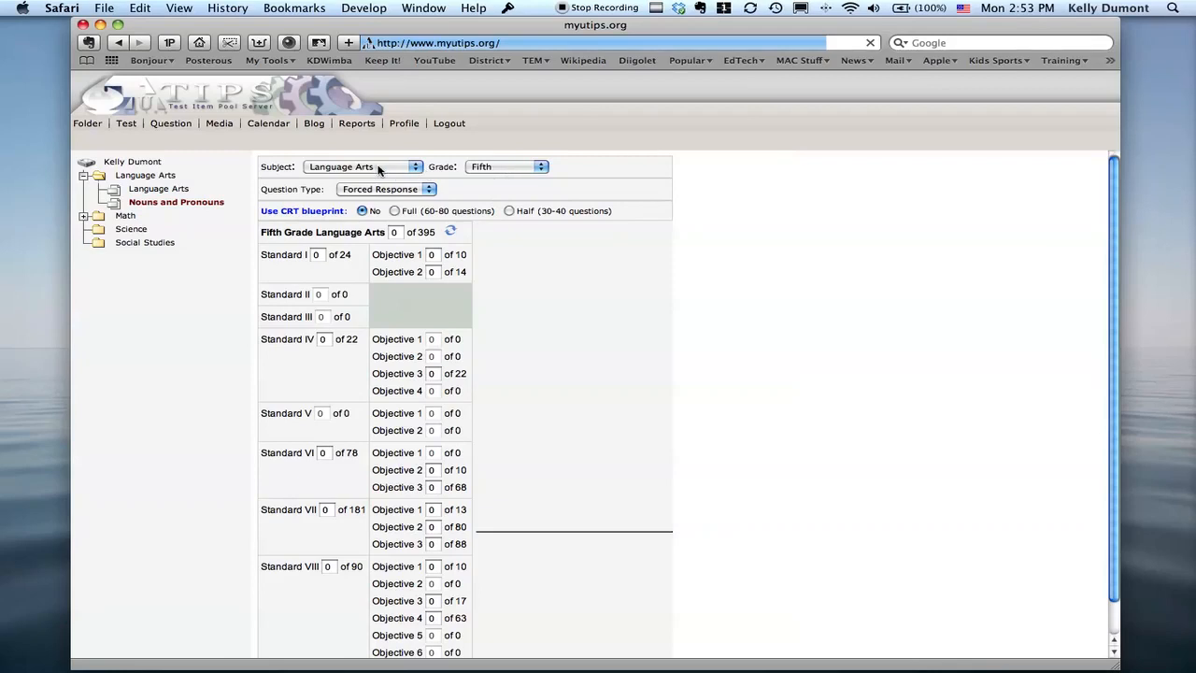
left_click(408, 191)
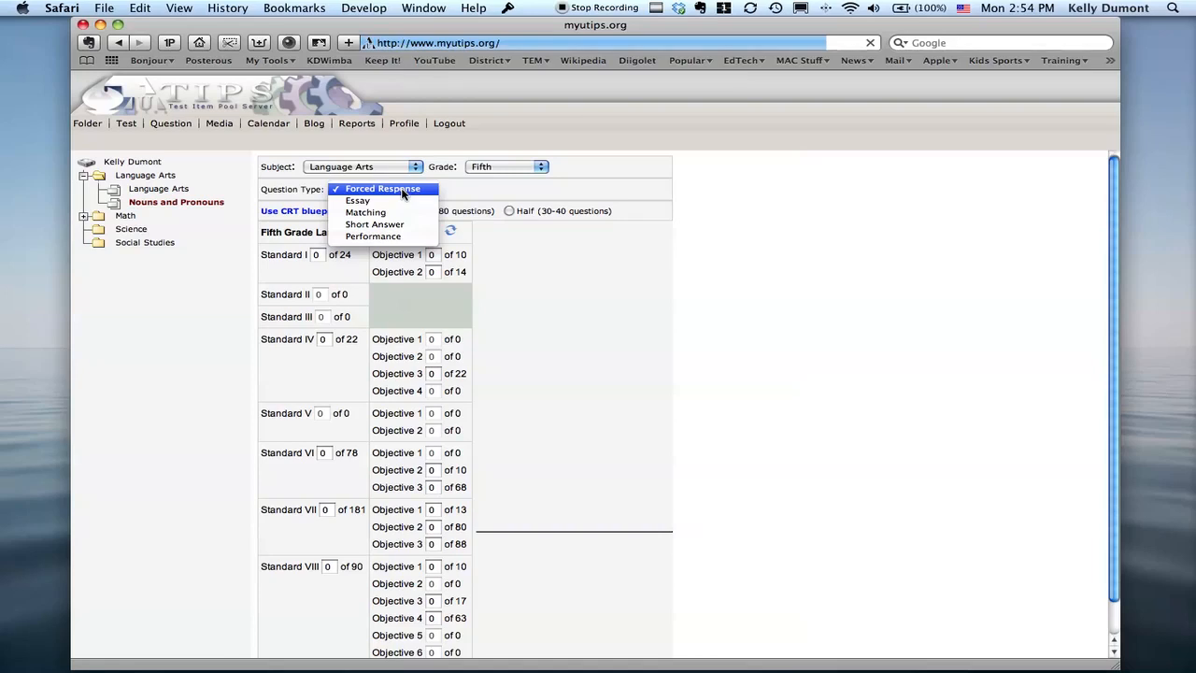
left_click(404, 193)
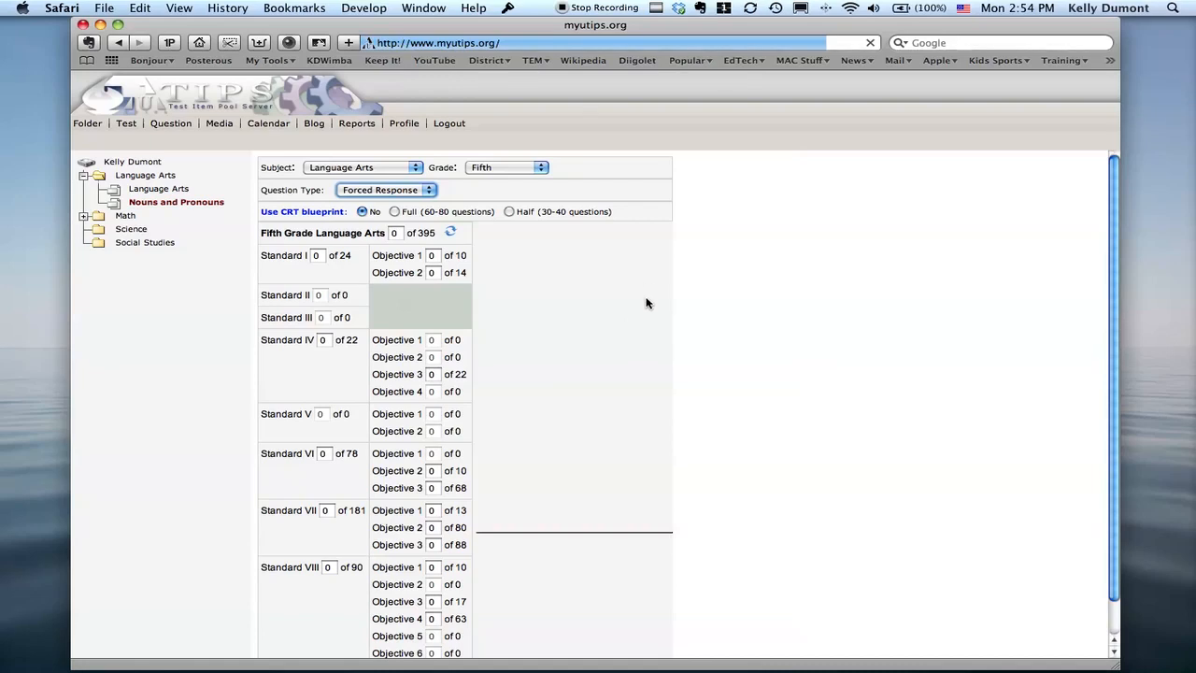
Set the overall Fifth Grade Language Arts question total to 20, and reset all the question counts.
scroll(605, 297, "down", 1)
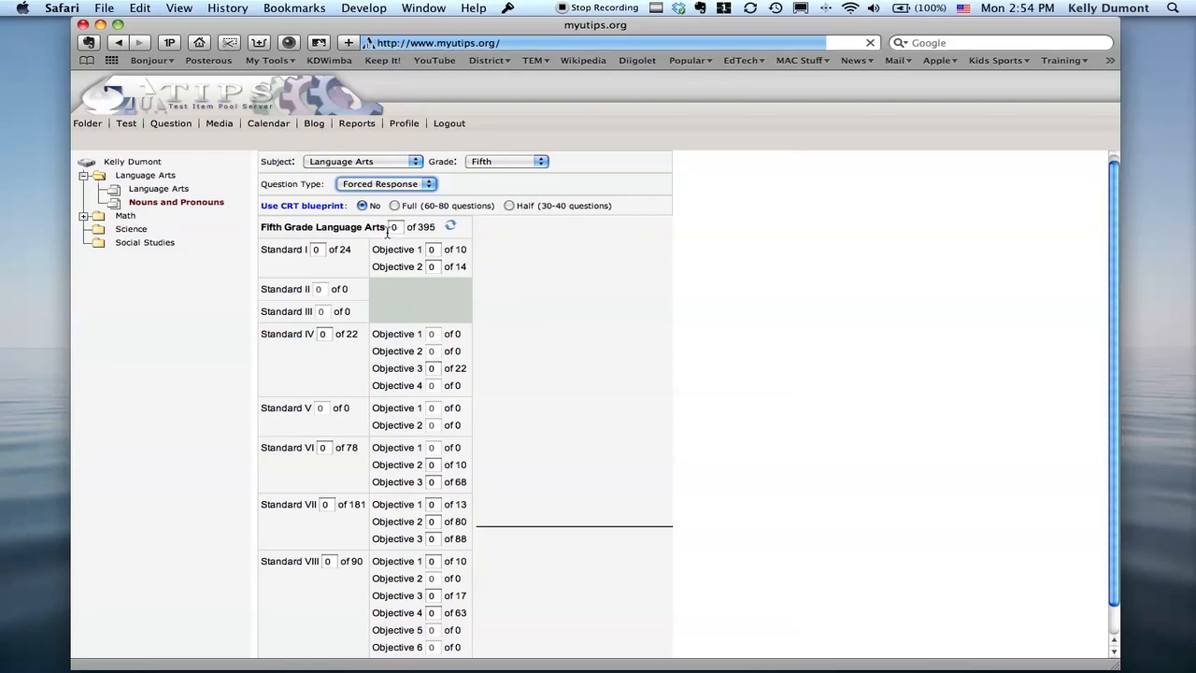
left_click(401, 228)
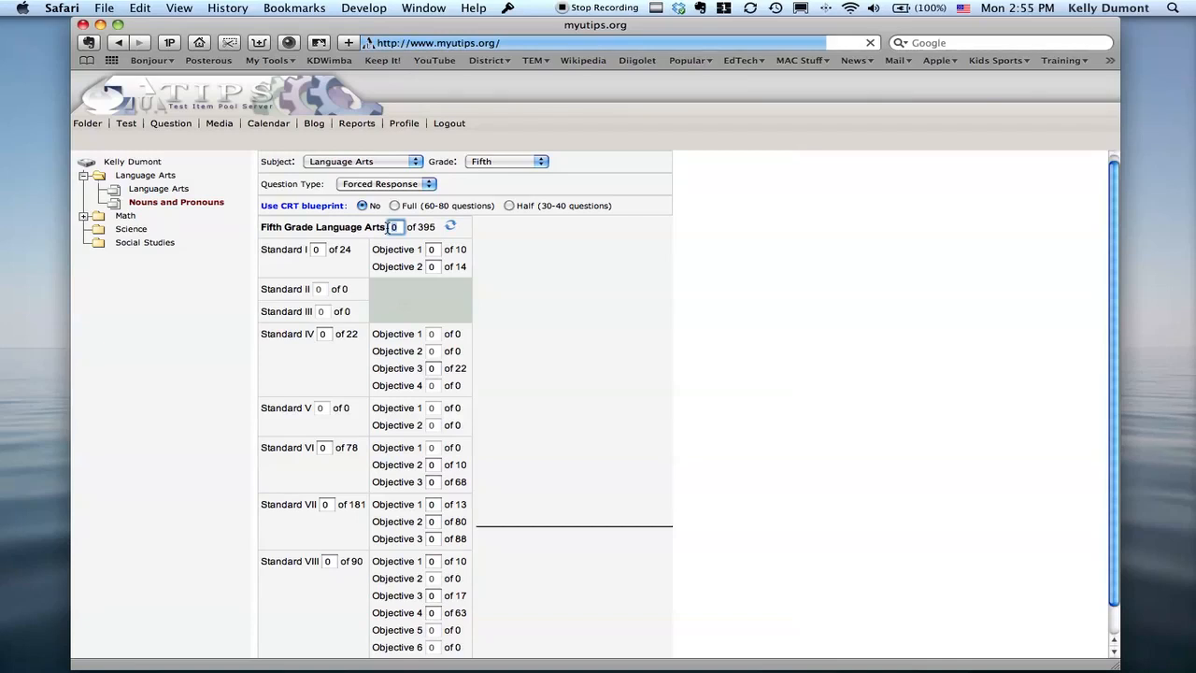
type("20")
key("Tab")
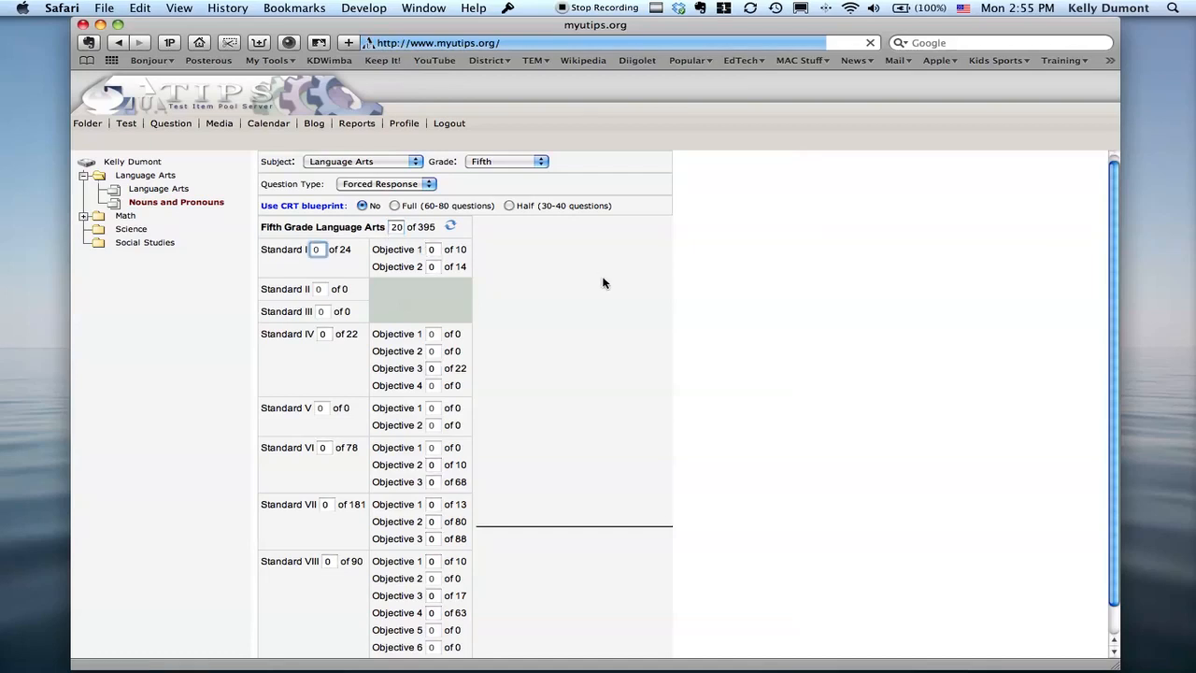
scroll(606, 283, "down", 2)
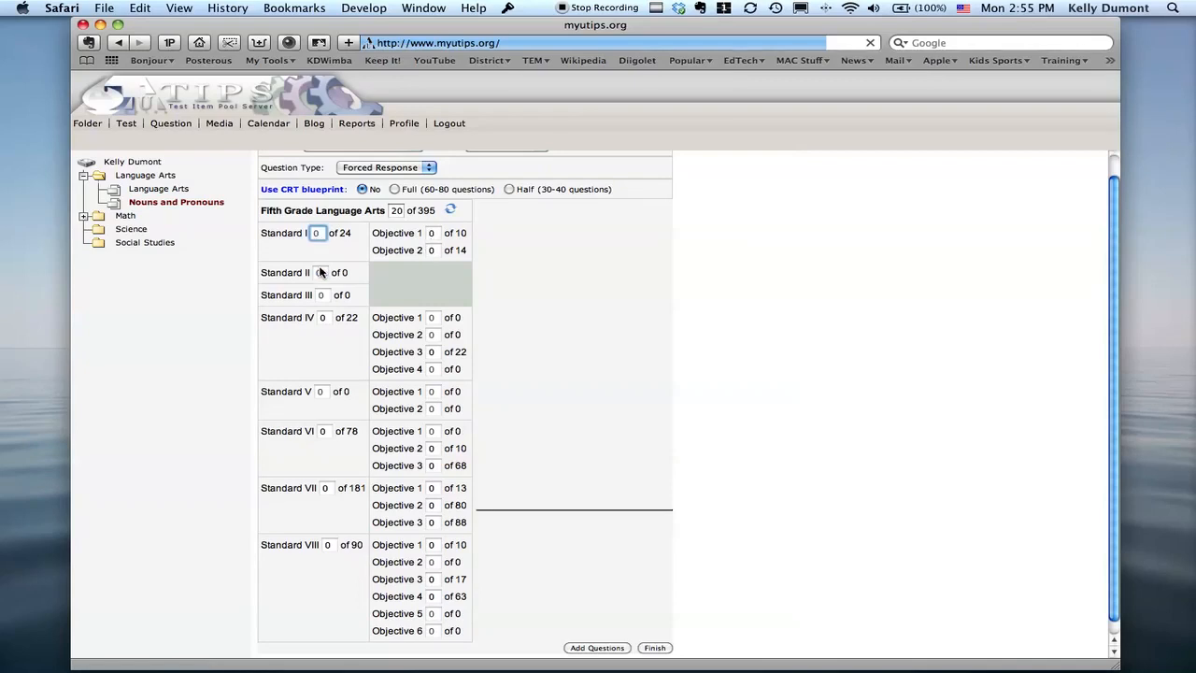
left_click(451, 214)
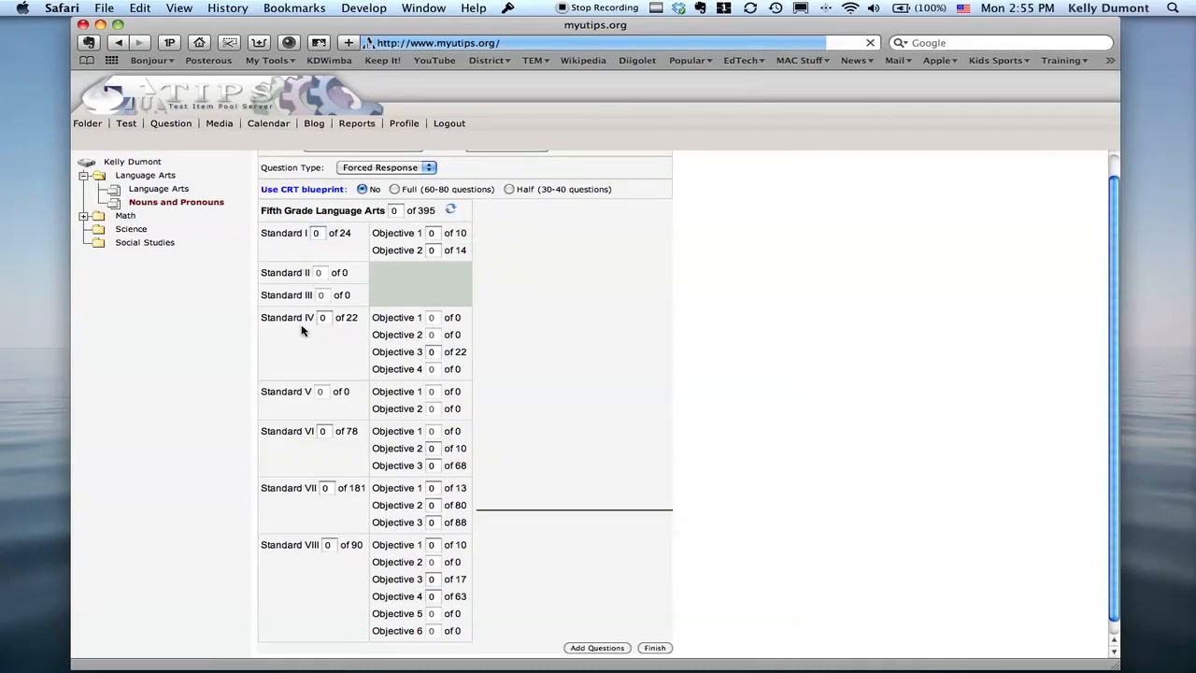
Read the descriptions of Standard I, its Objective 1, Standard IV and Standard VI.
left_click(293, 235)
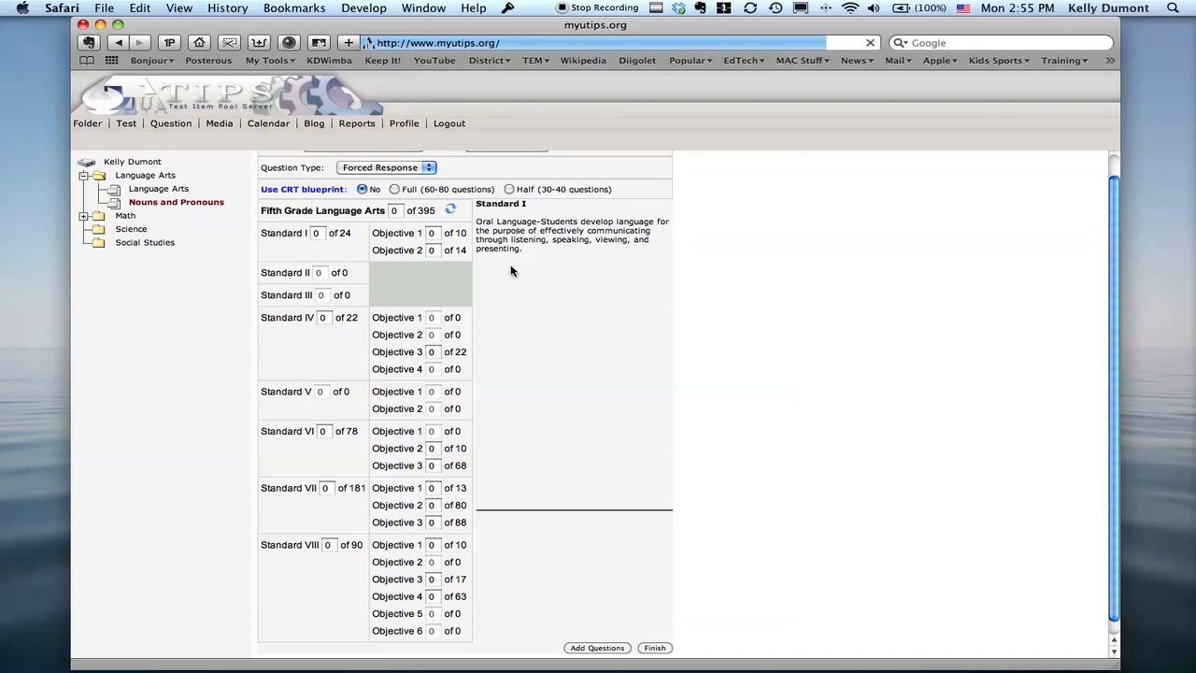
left_click(397, 237)
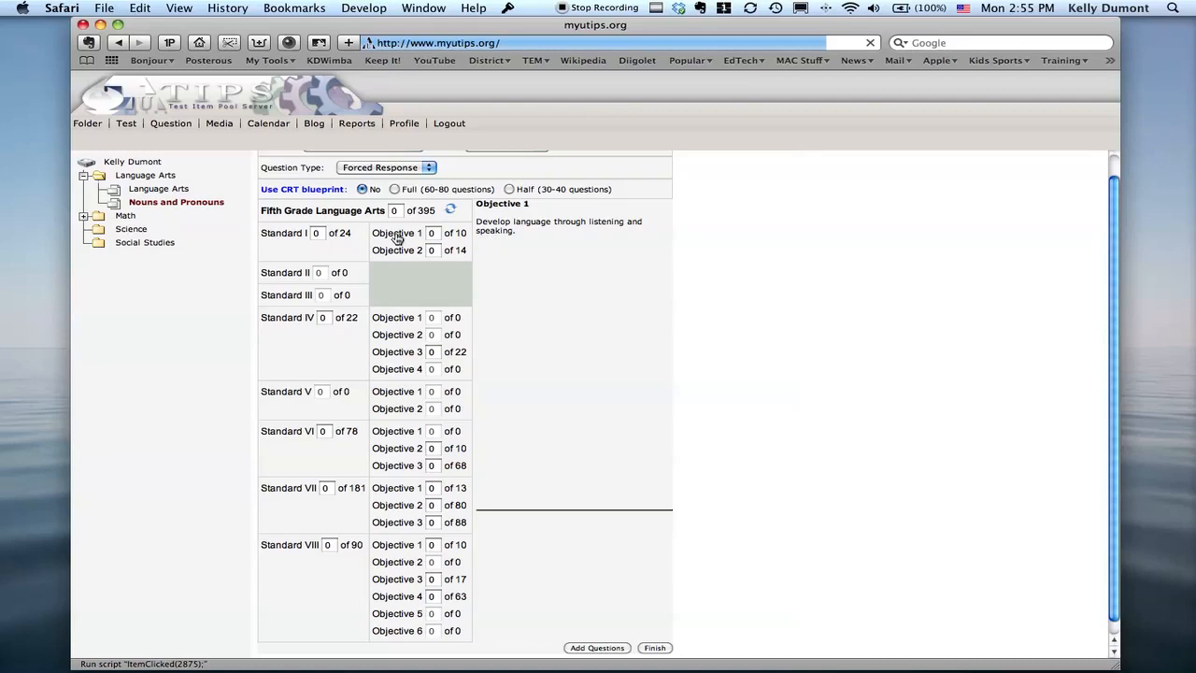
left_click(295, 320)
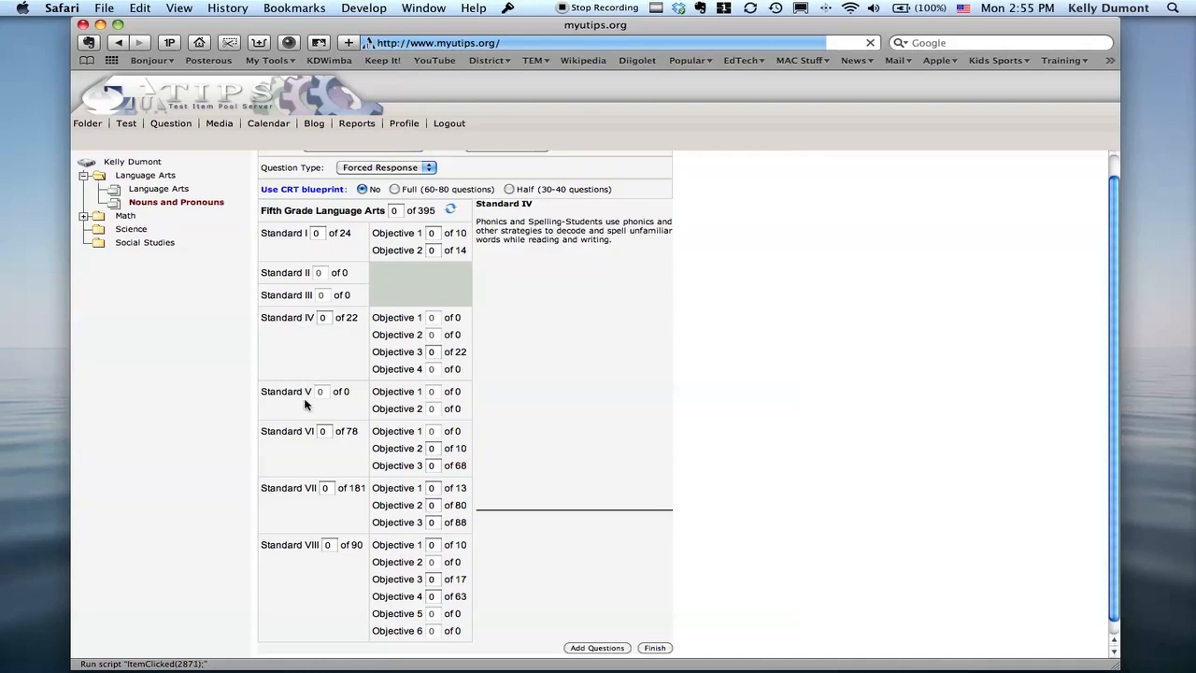
left_click(295, 432)
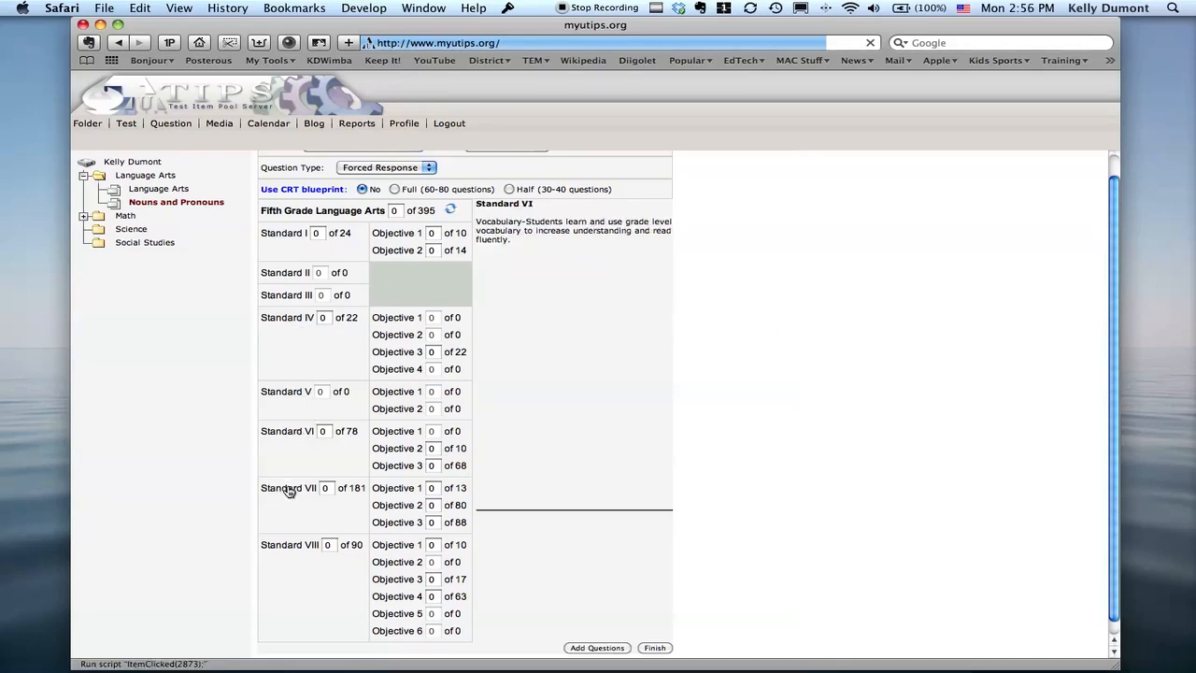
left_click(297, 319)
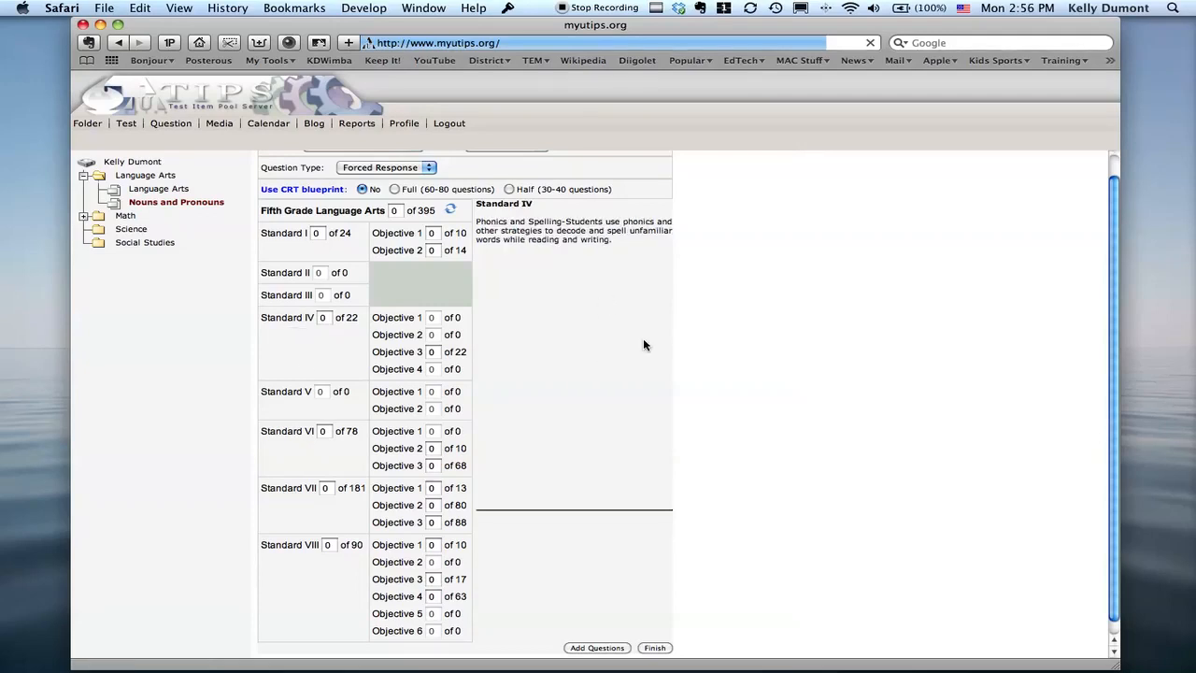
left_click(328, 317)
key("BackSpace")
type("10")
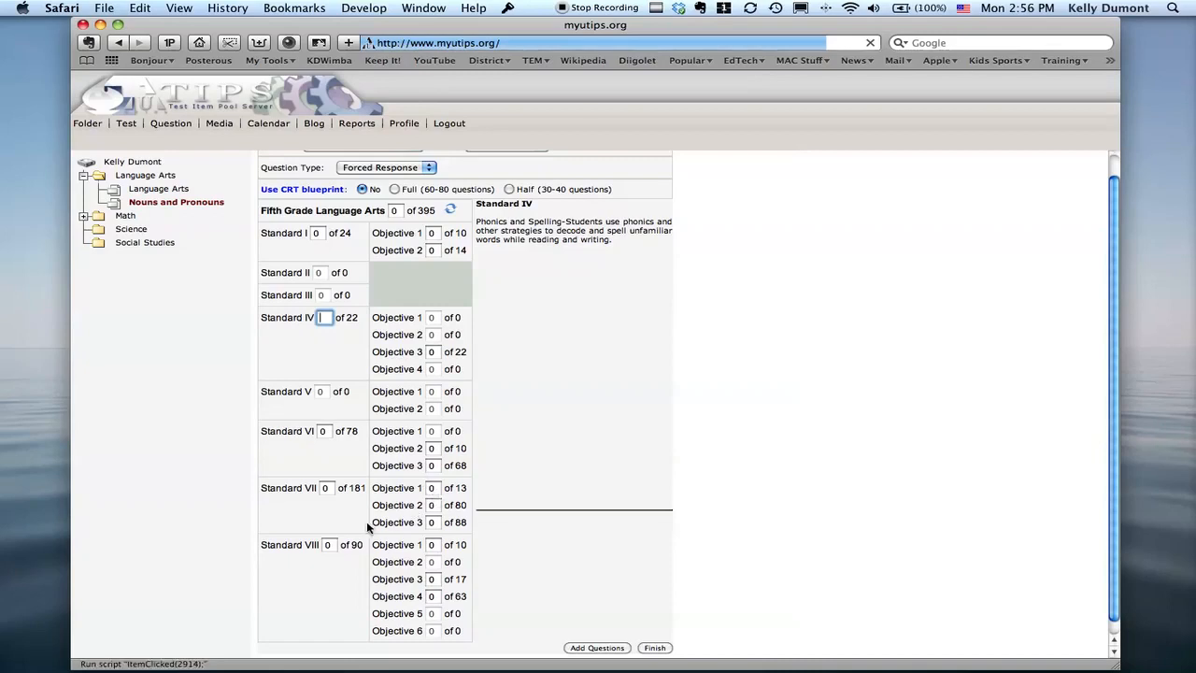
left_click(301, 497)
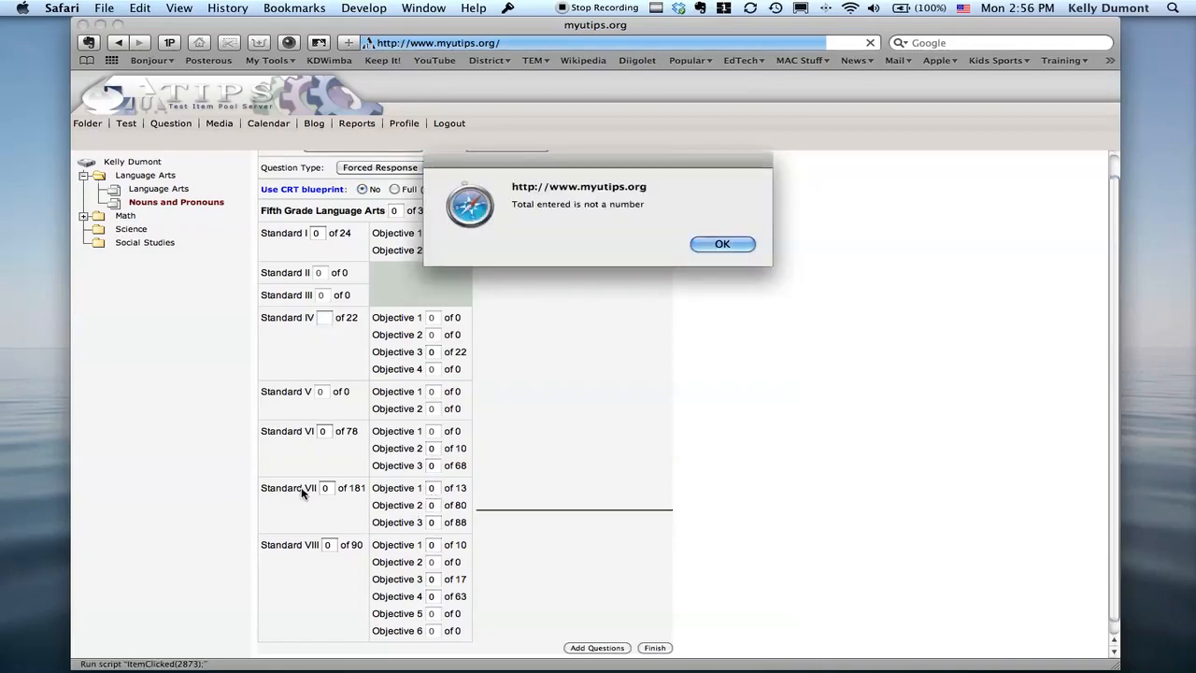
left_click(727, 244)
left_click(450, 210)
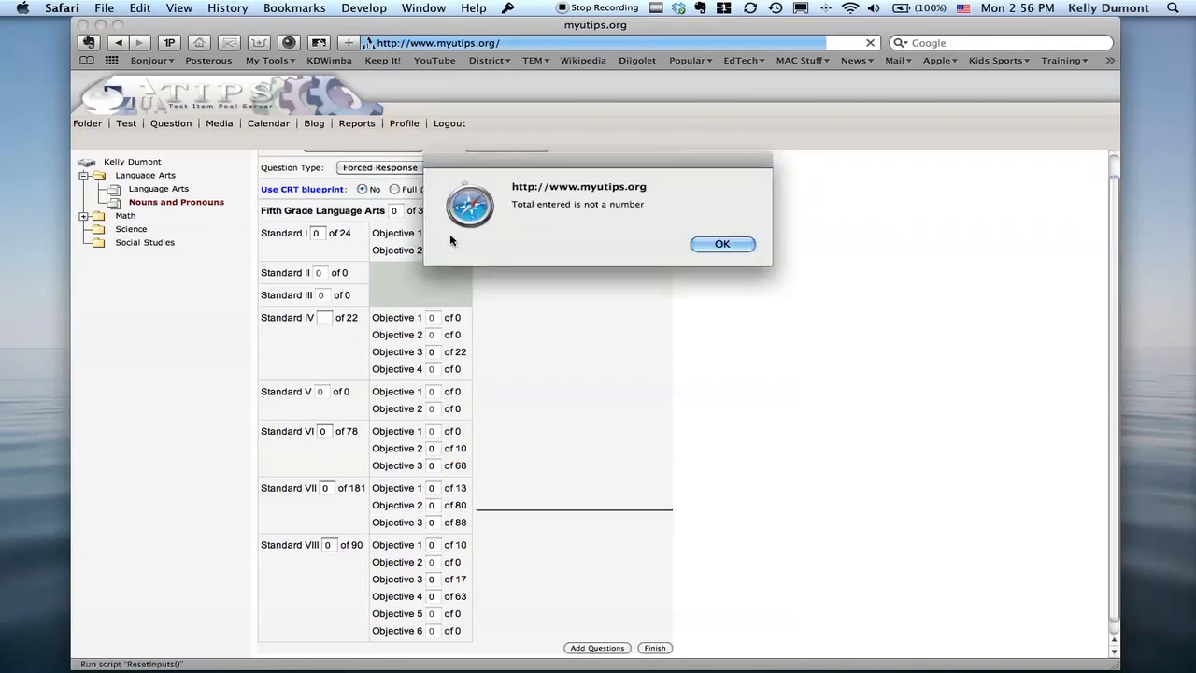
left_click(752, 243)
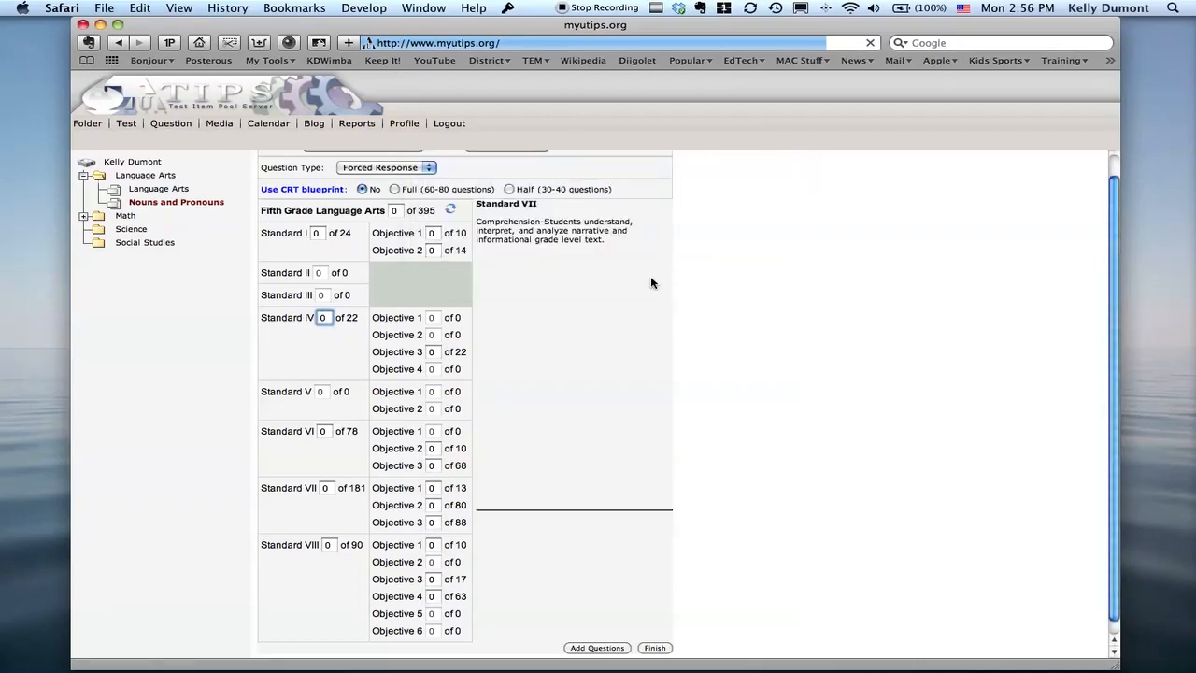
Set the Standard VII question count to 10, and reset all the question counts.
left_click(297, 493)
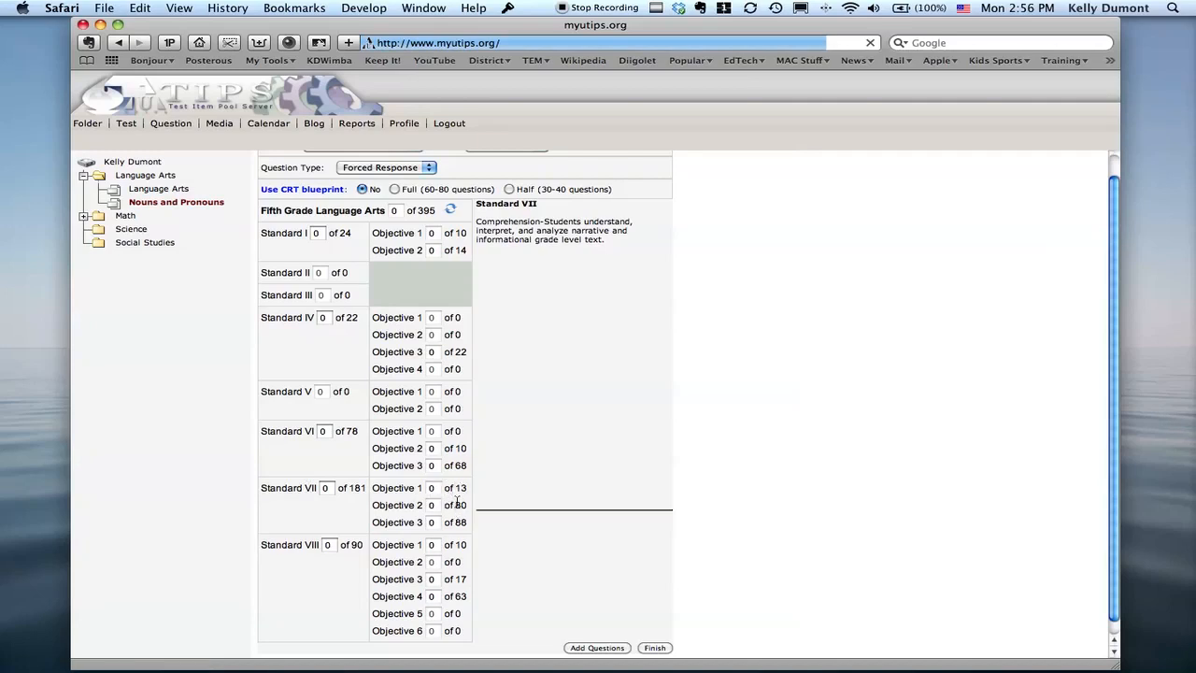
left_click(331, 489)
type("10")
left_click(450, 211)
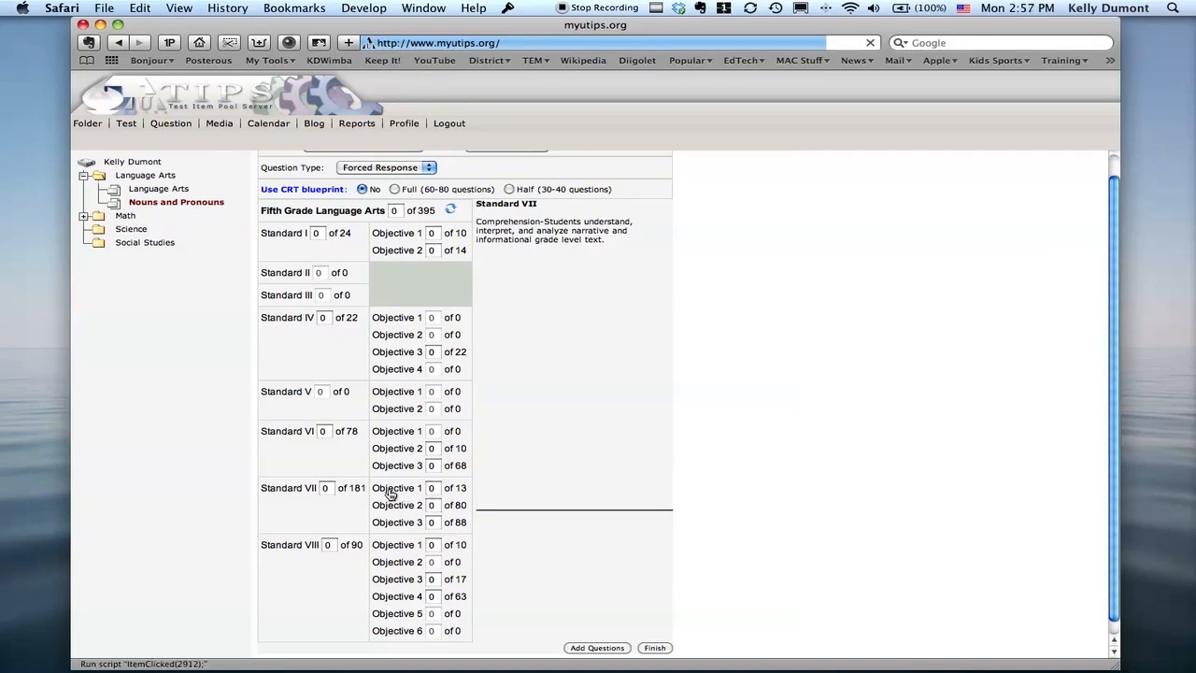
Request 3 questions from Standard VII Objective 1, 3 from Objective 2 and 4 from Objective 3, and finish the selection.
left_click(433, 488)
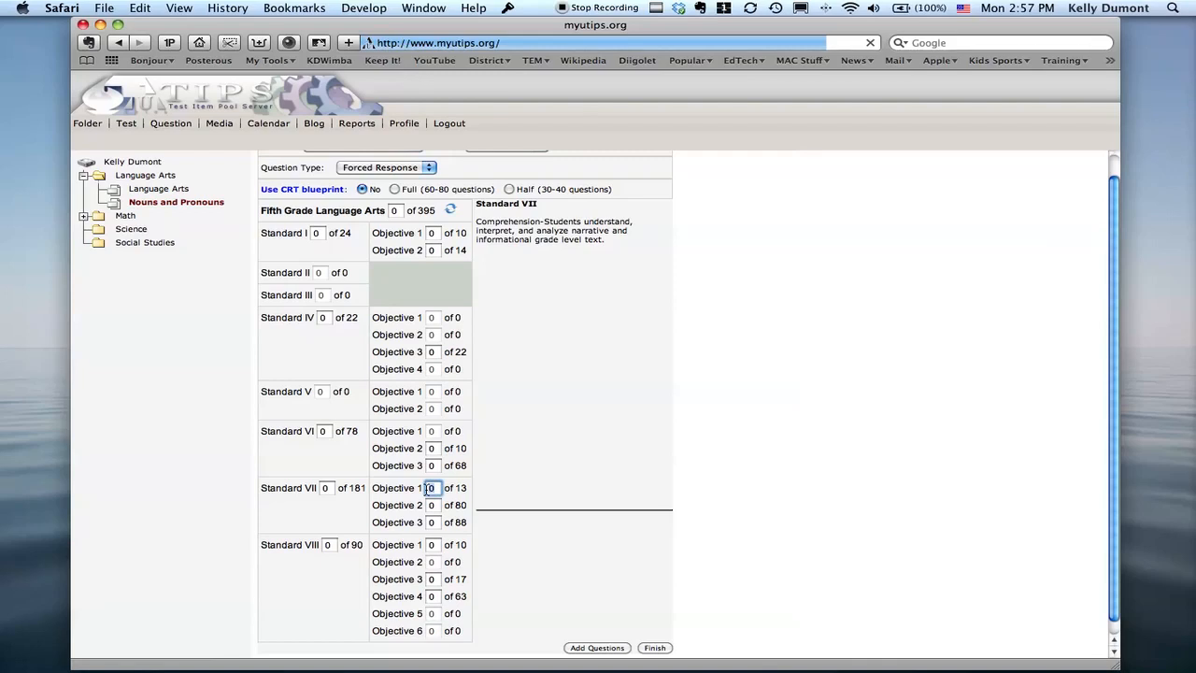
type("3")
left_click(434, 504)
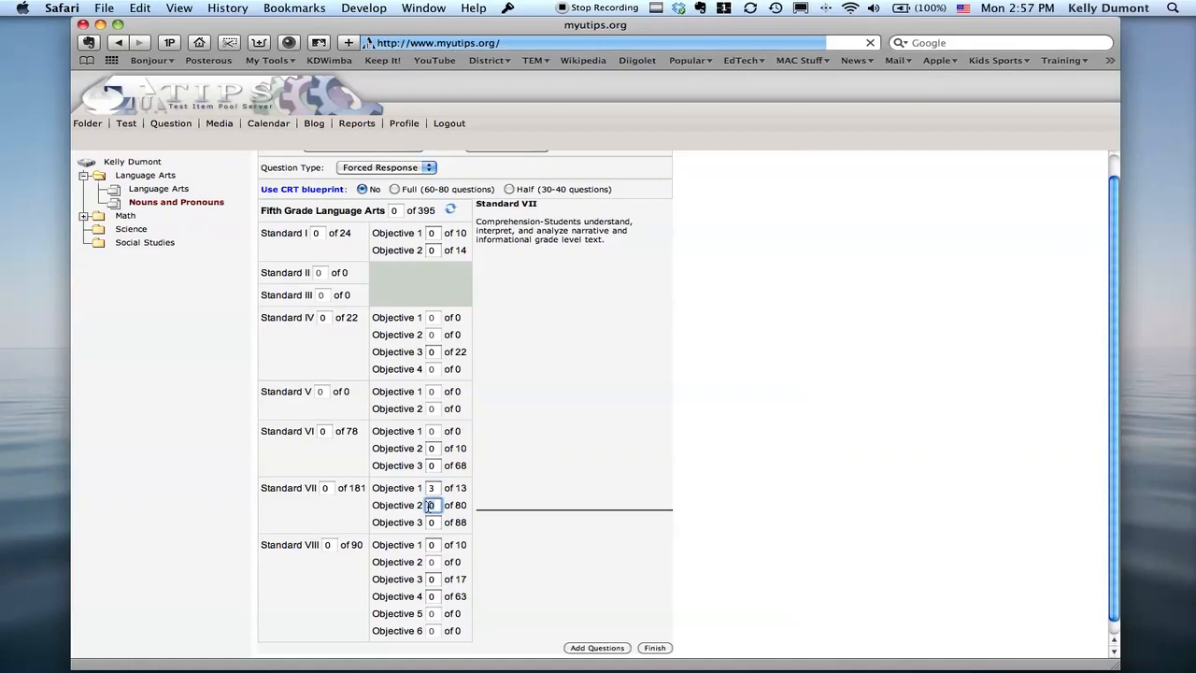
type("3")
left_click(432, 522)
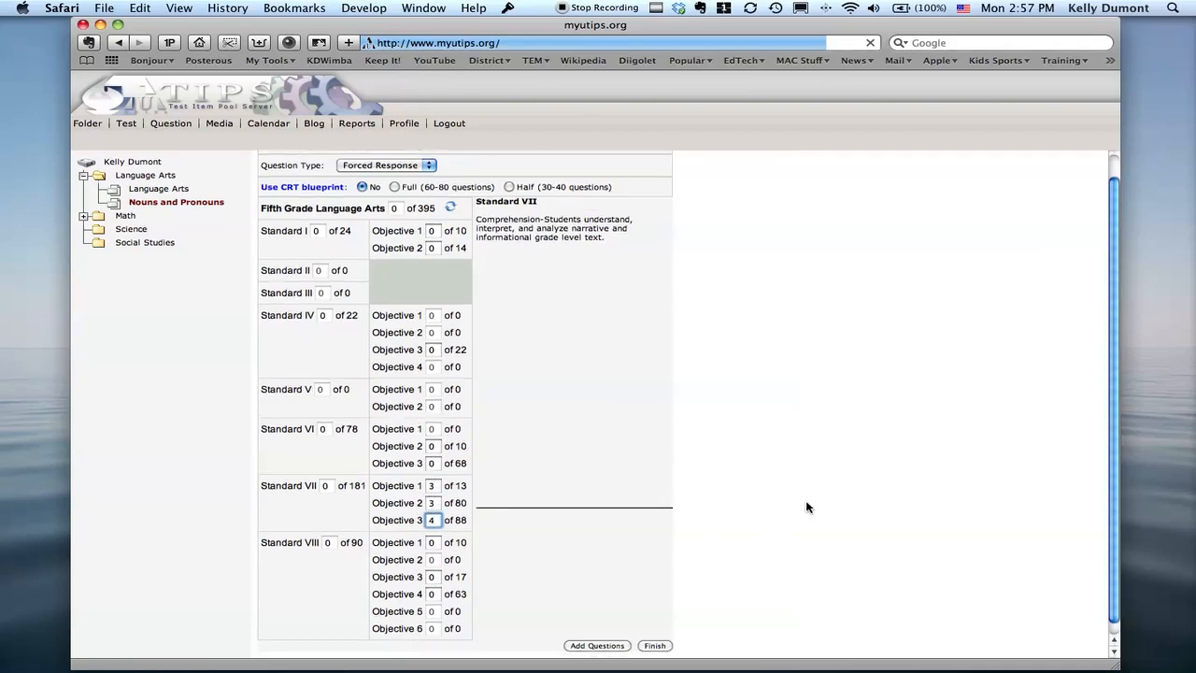
scroll(808, 508, "down", 1)
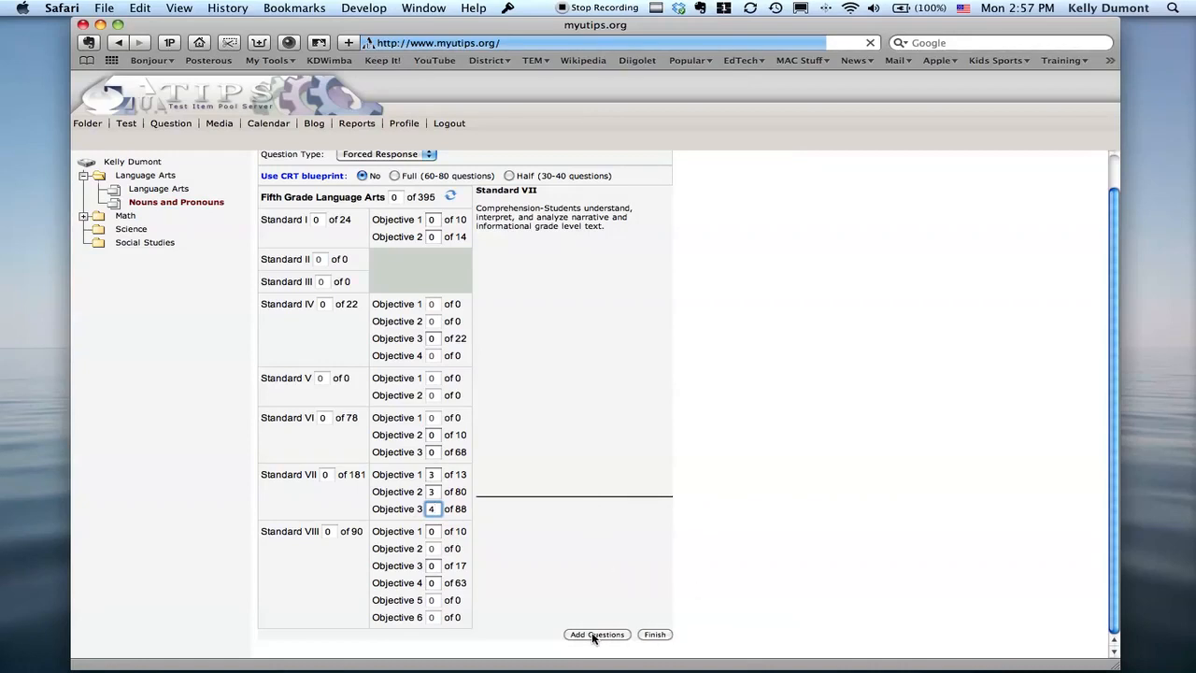
left_click(657, 635)
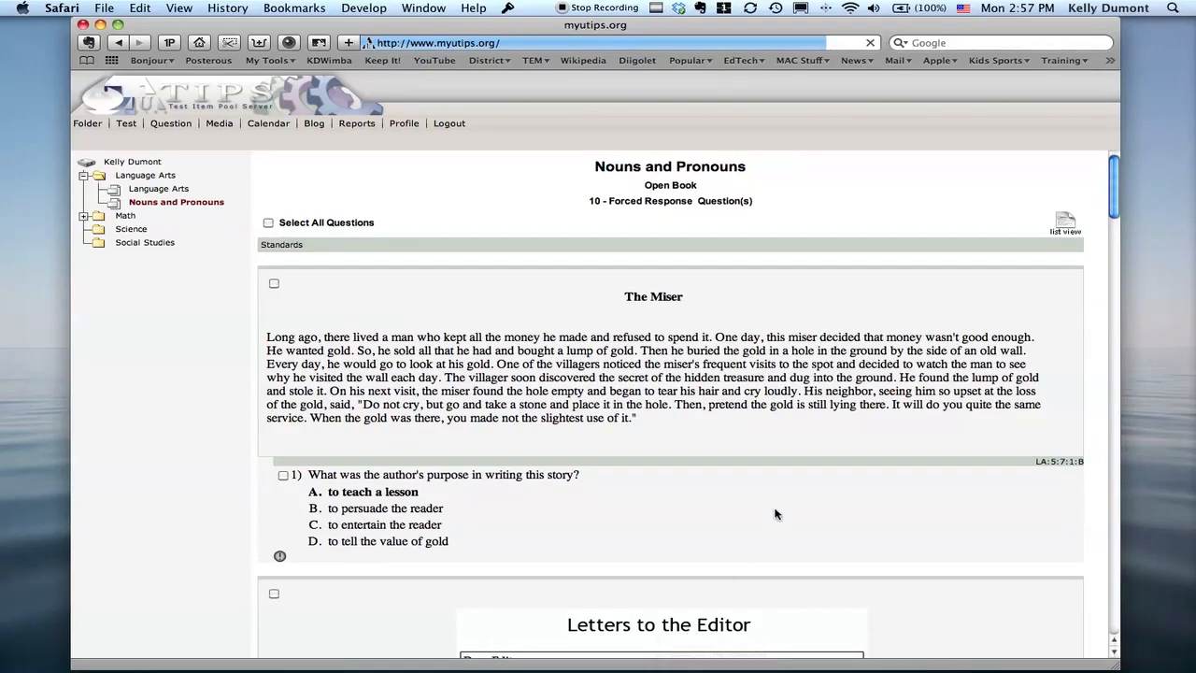
Look through the passages and questions selected for the Nouns and Pronouns test.
scroll(776, 515, "down", 5)
scroll(810, 531, "down", 15)
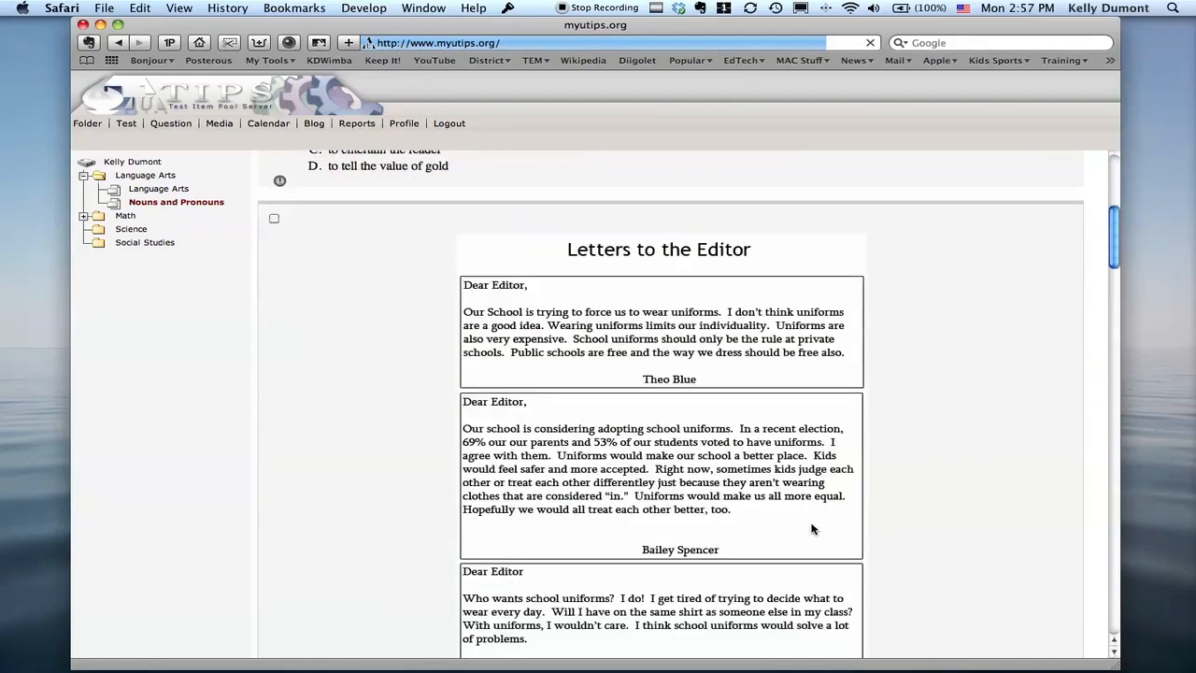
scroll(811, 529, "down", 15)
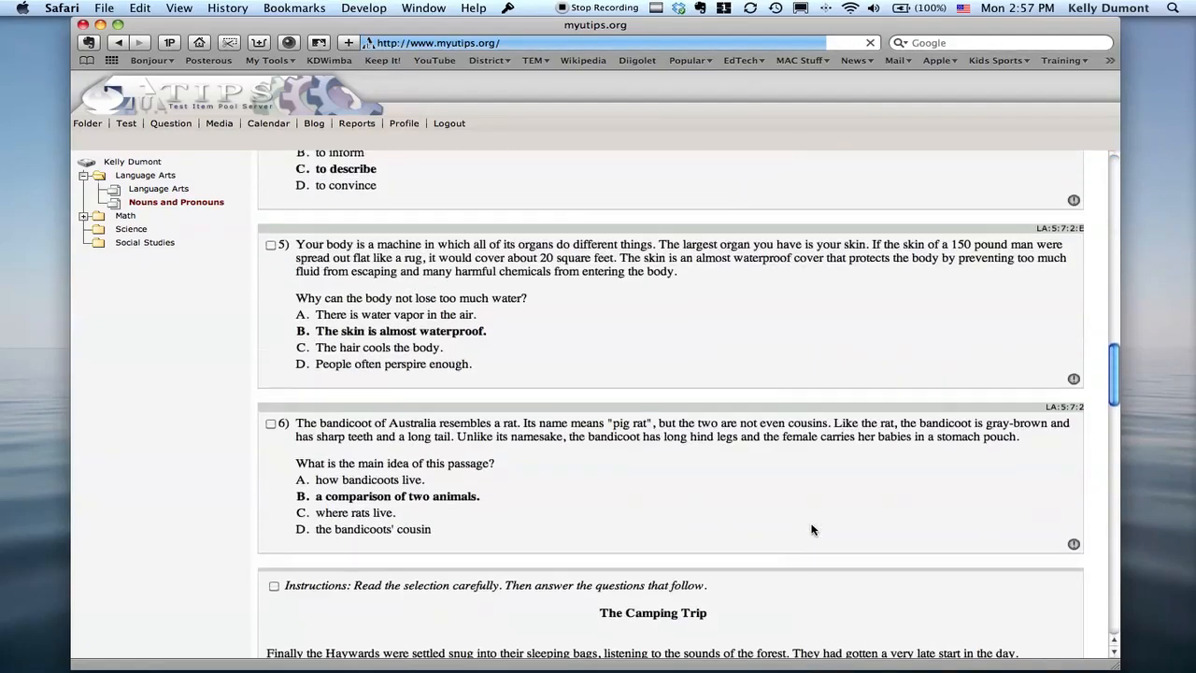
scroll(811, 528, "up", 20)
scroll(811, 529, "up", 3)
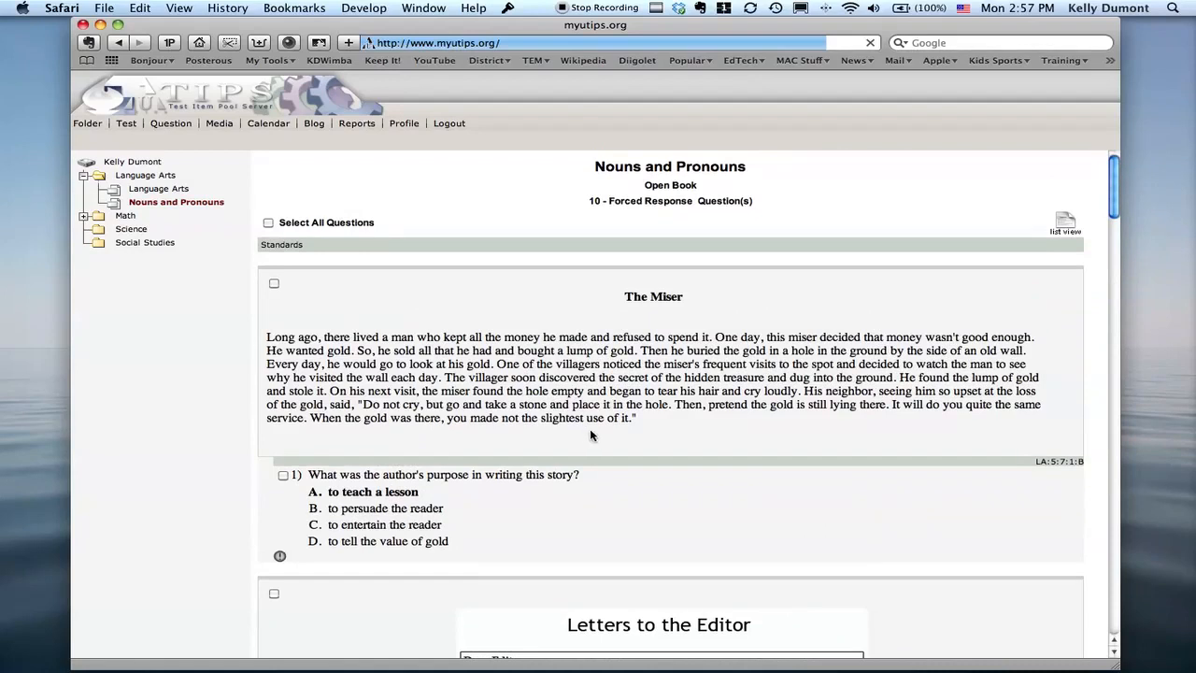